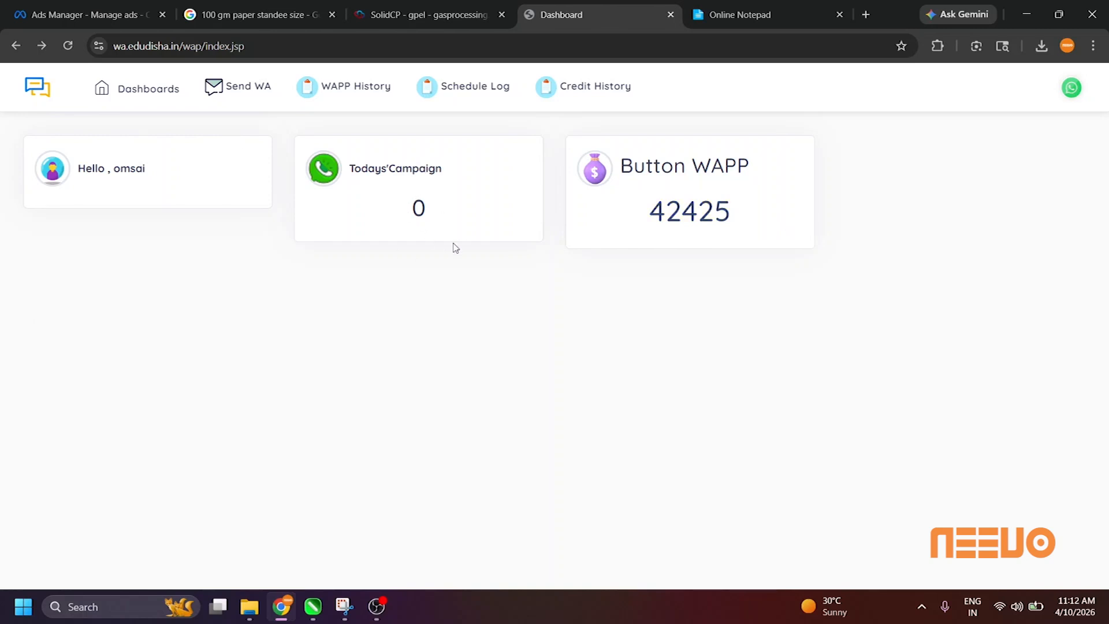
- Open the WA Button message form and name the campaign "Meeting 1"
left_click(247, 95)
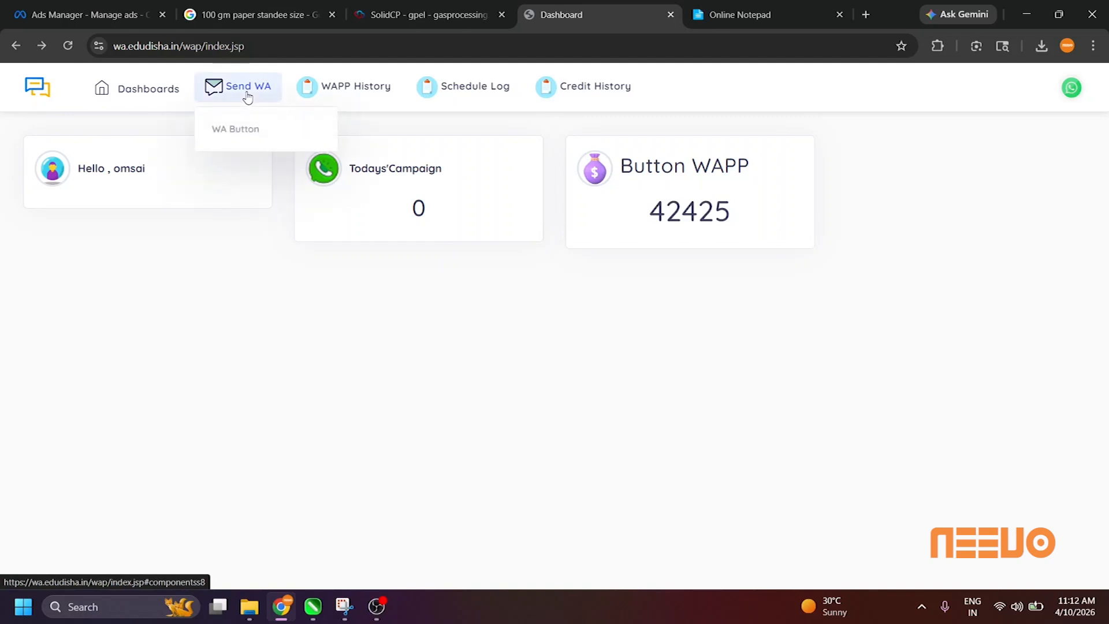
left_click(240, 135)
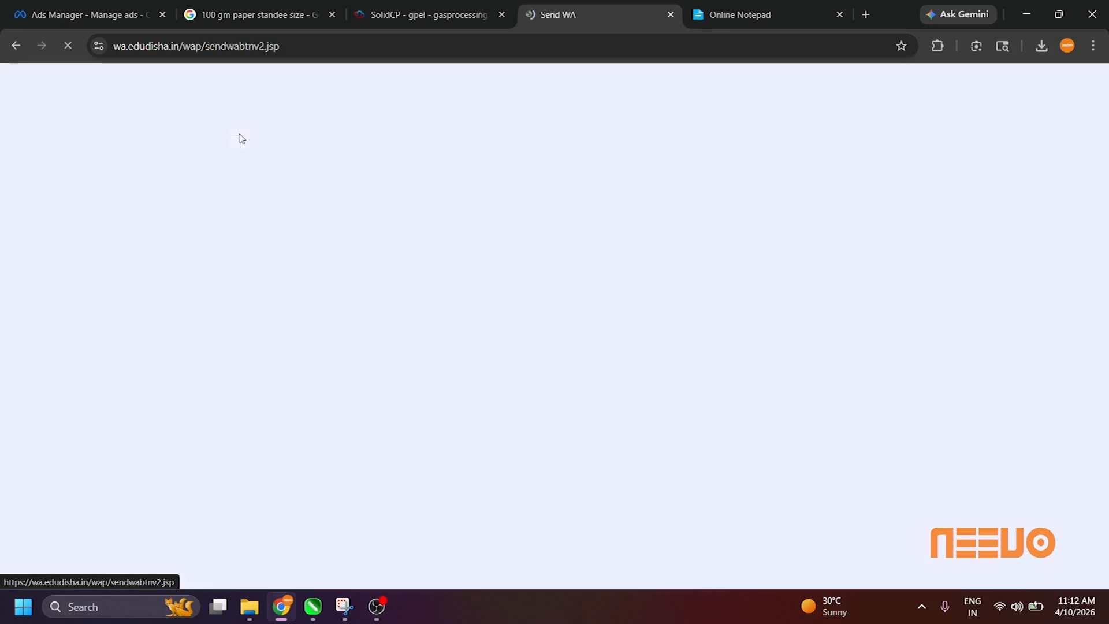
left_click(148, 257)
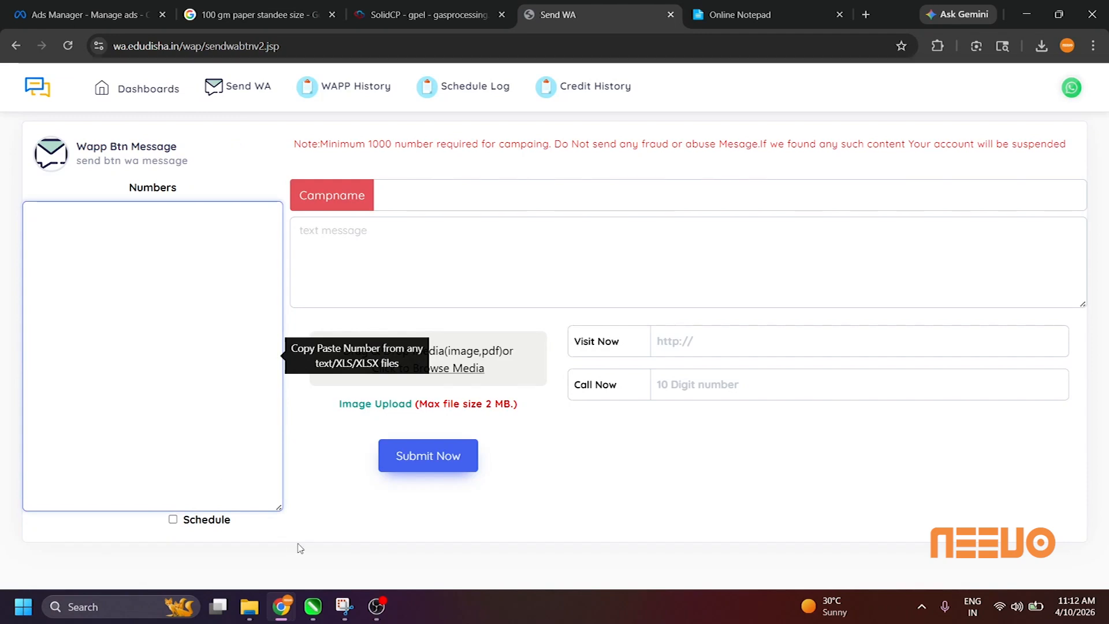
left_click(505, 194)
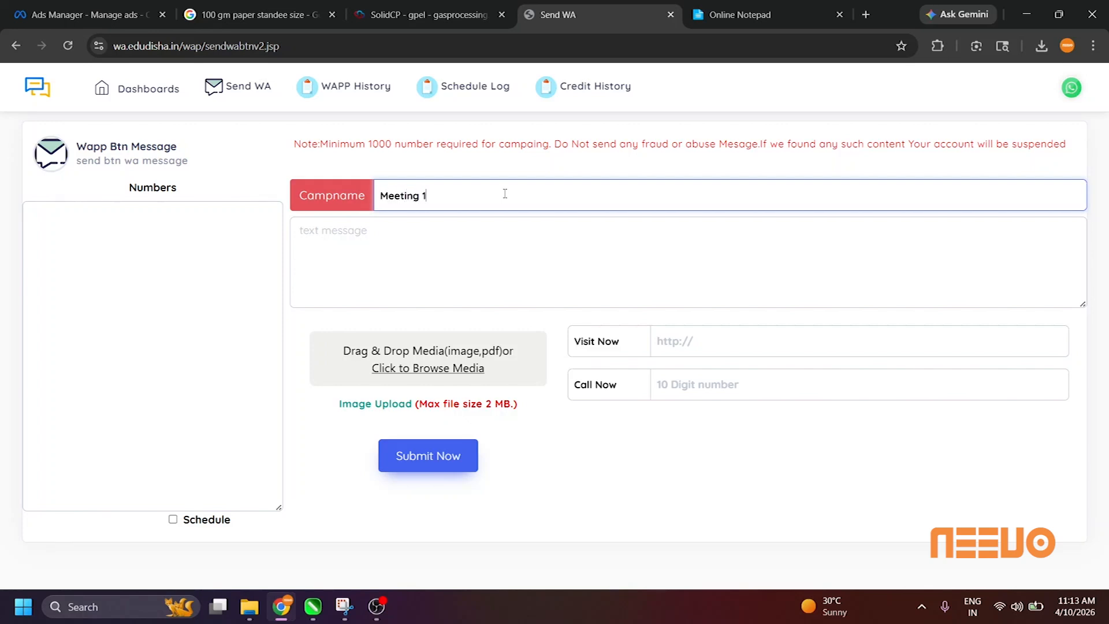
- Copy the full Marathi meeting notice from the Online Notepad page into the campaign's text message field
left_click(445, 254)
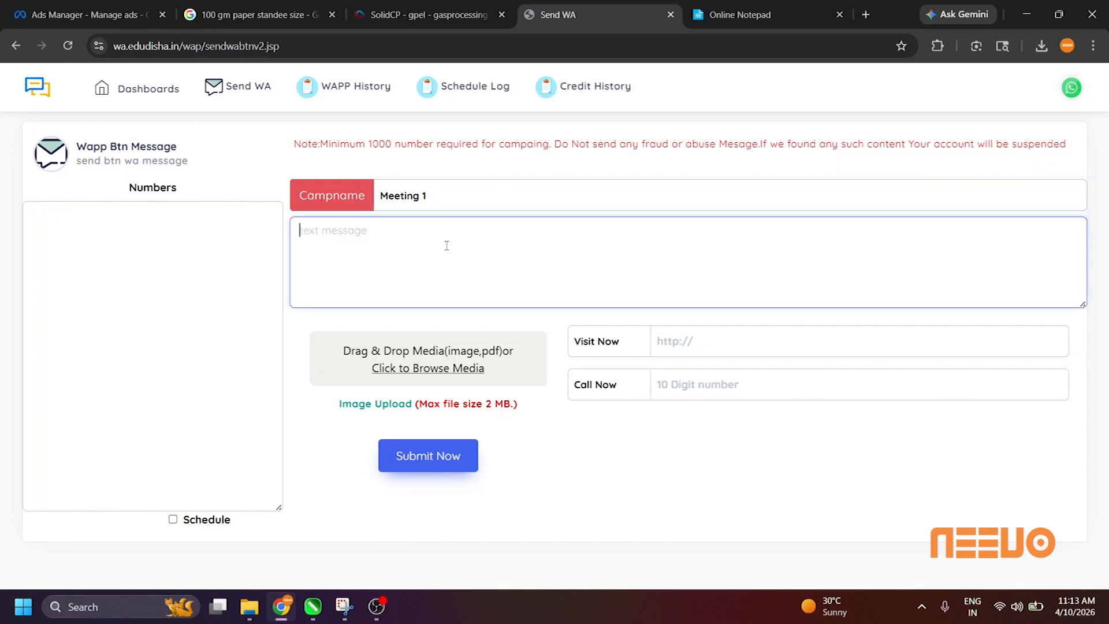
left_click(731, 15)
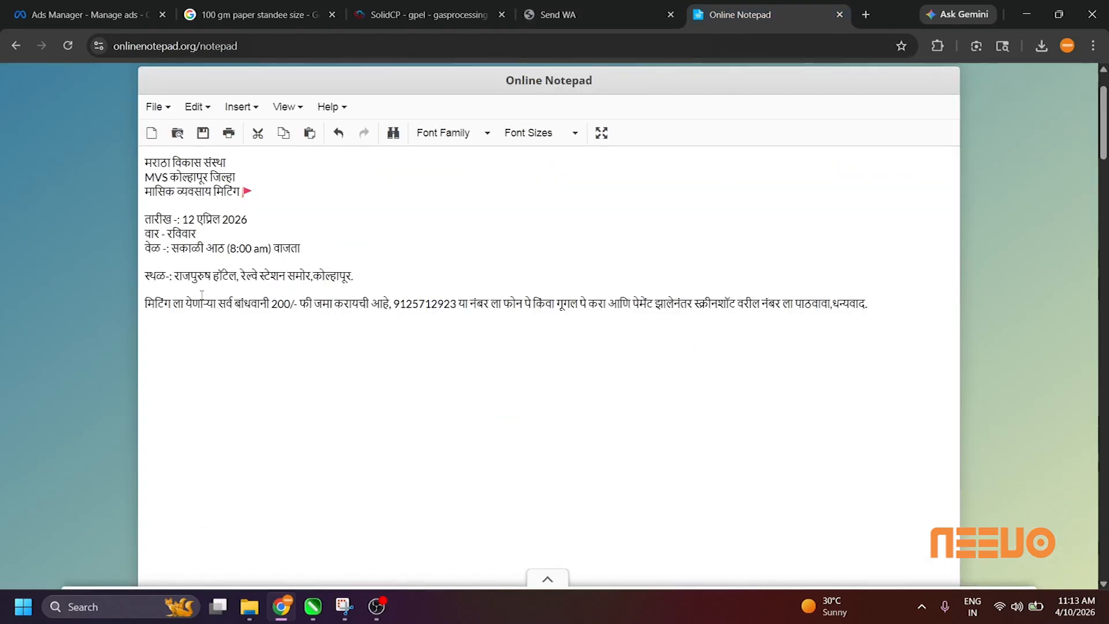
left_click_drag(147, 159, 985, 372)
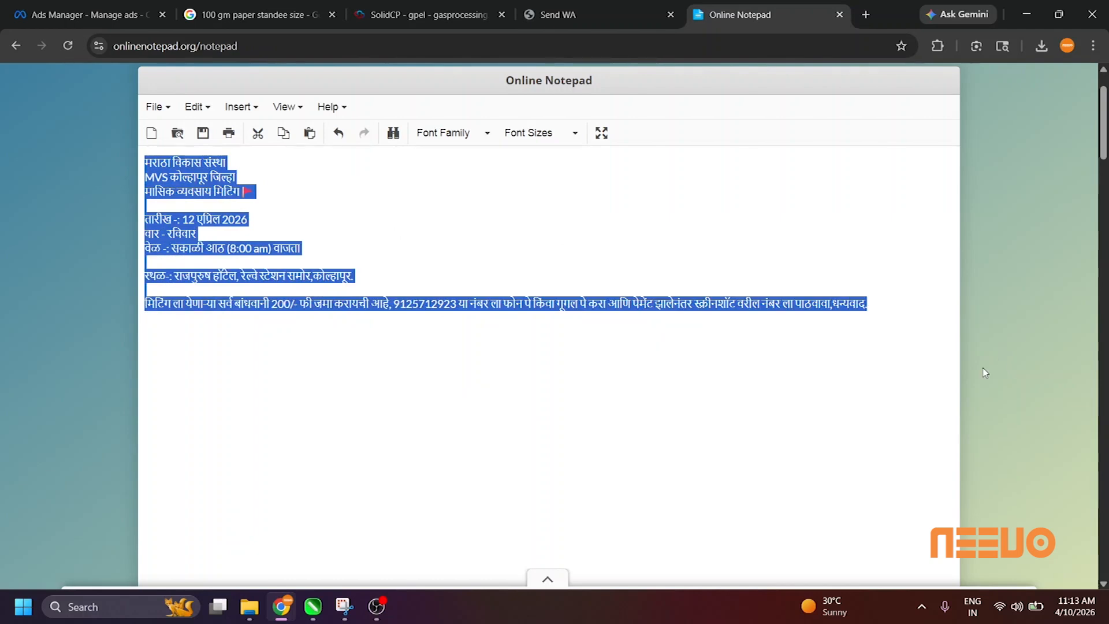
left_click(595, 15)
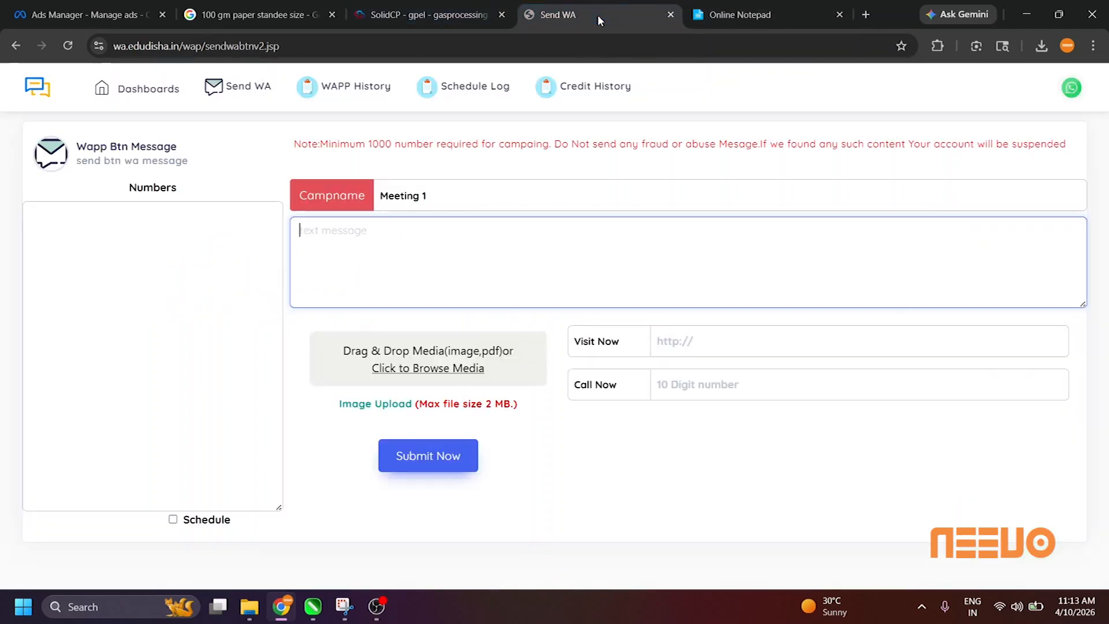
key("ctrl+v")
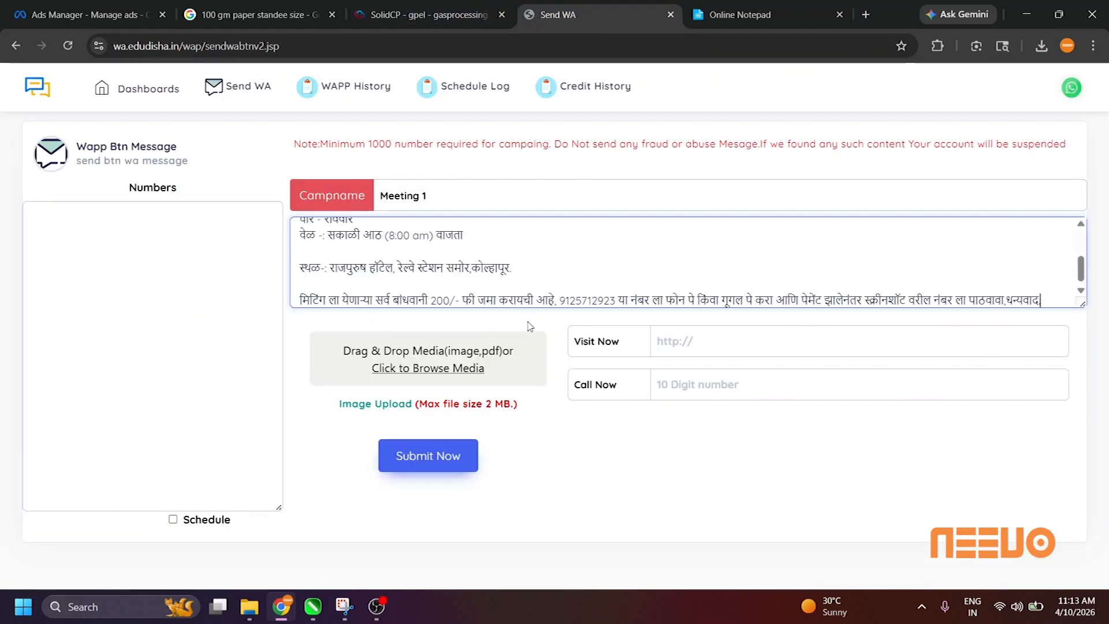
scroll(495, 282, "up", 5)
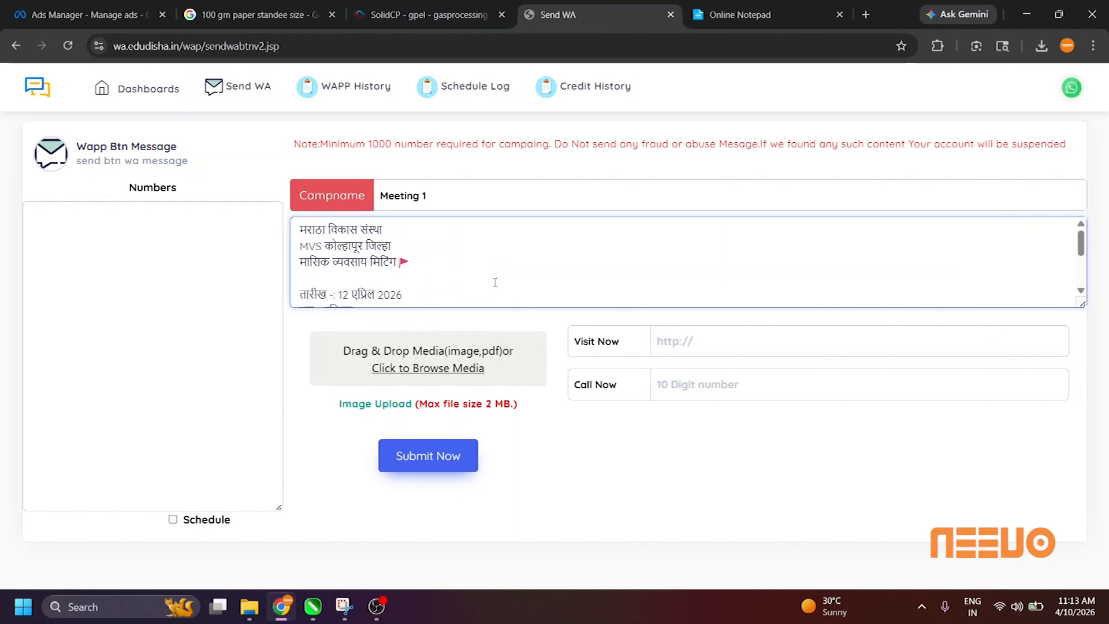
scroll(495, 282, "down", 5)
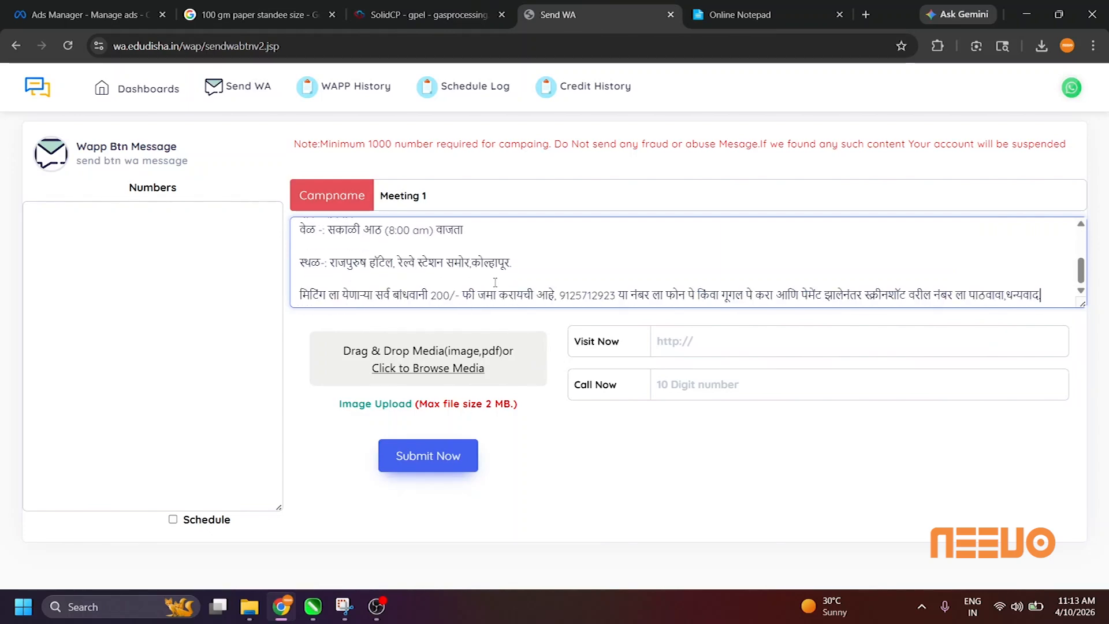
- Attach the WhatsApp video as campaign media and copy the contact phone number from the message text into Call Now
left_click(434, 367)
double_click(229, 197)
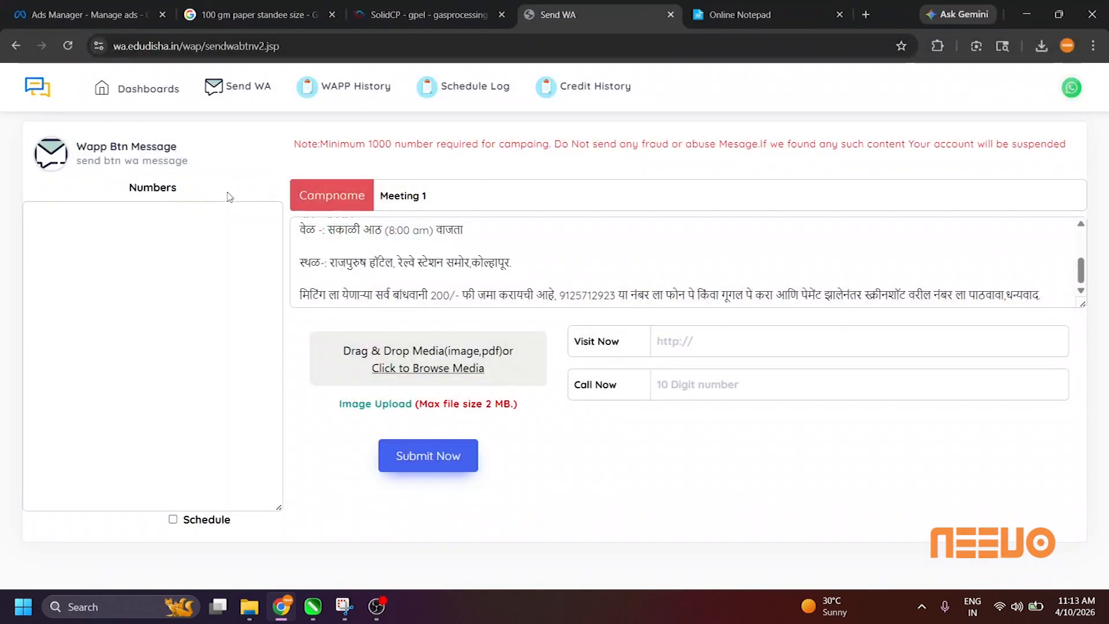
left_click(694, 348)
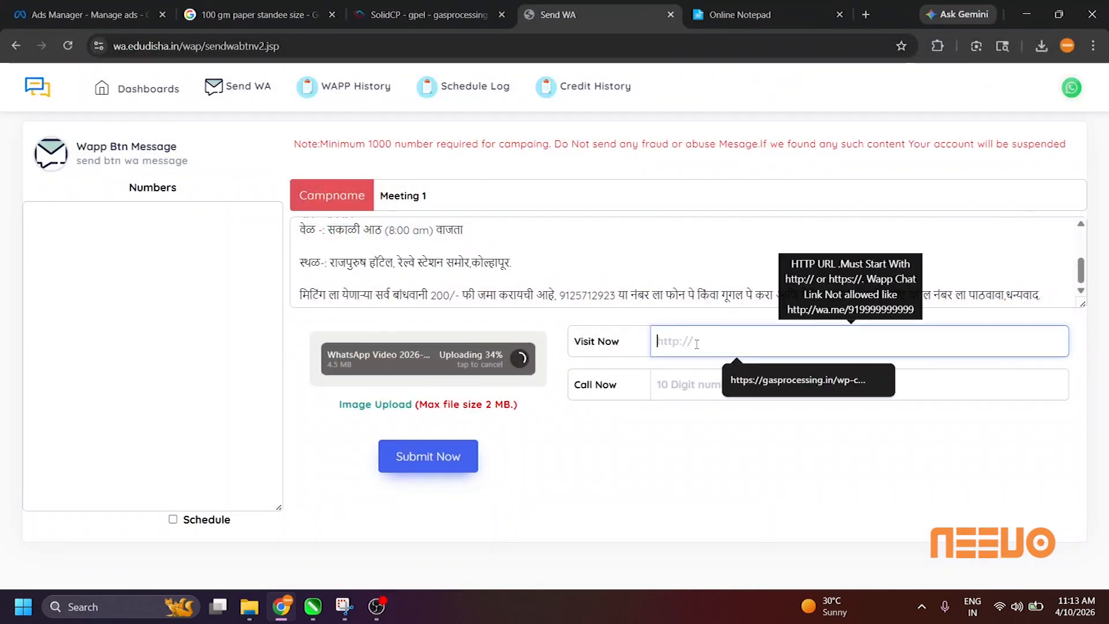
key("Tab")
left_click(606, 293)
left_click(695, 386)
key("ctrl+v")
left_click(674, 350)
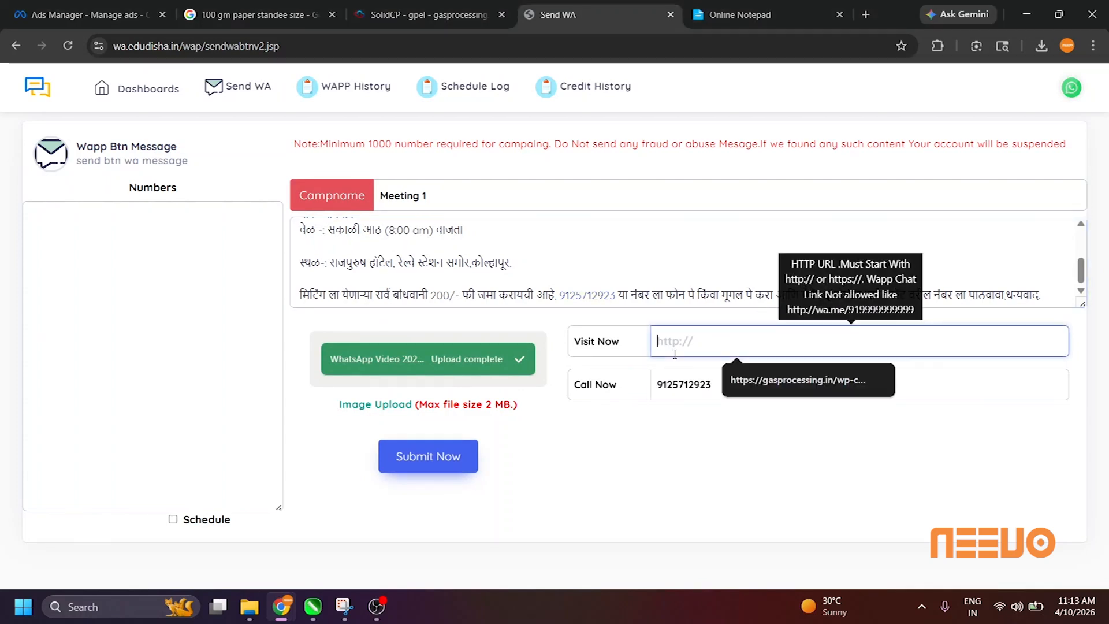
type("https://www.instagram.com/mvskolhapur")
left_click(678, 384)
key("ctrl+a")
key("ctrl+x")
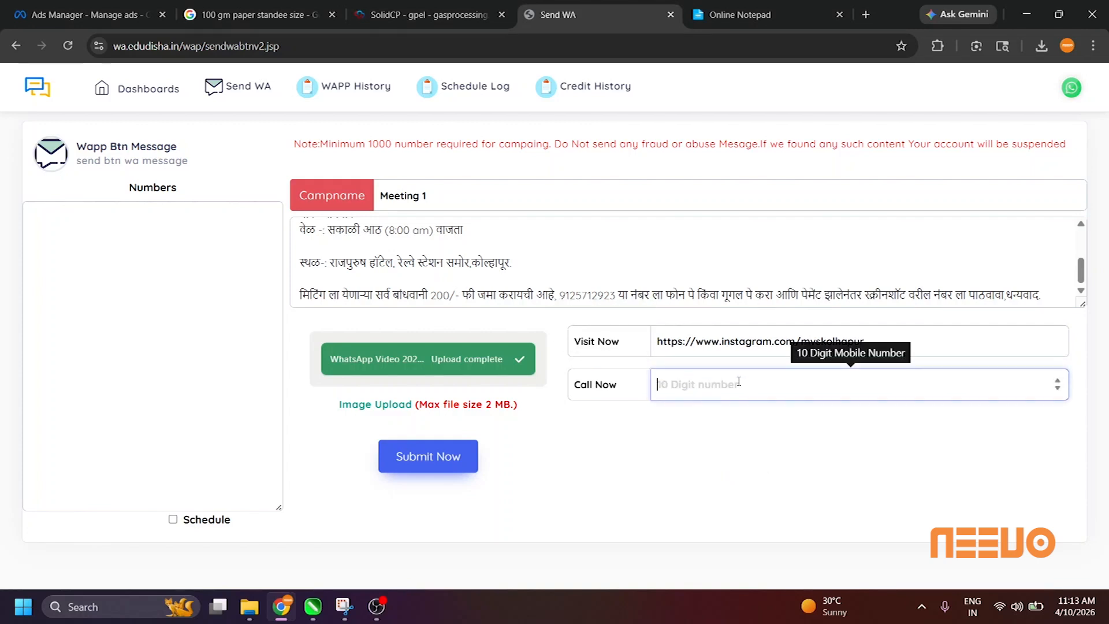
key("ctrl+v")
- Copy the entire Number column from the MVS 1 workbook into the campaign's Numbers list
left_click(119, 307)
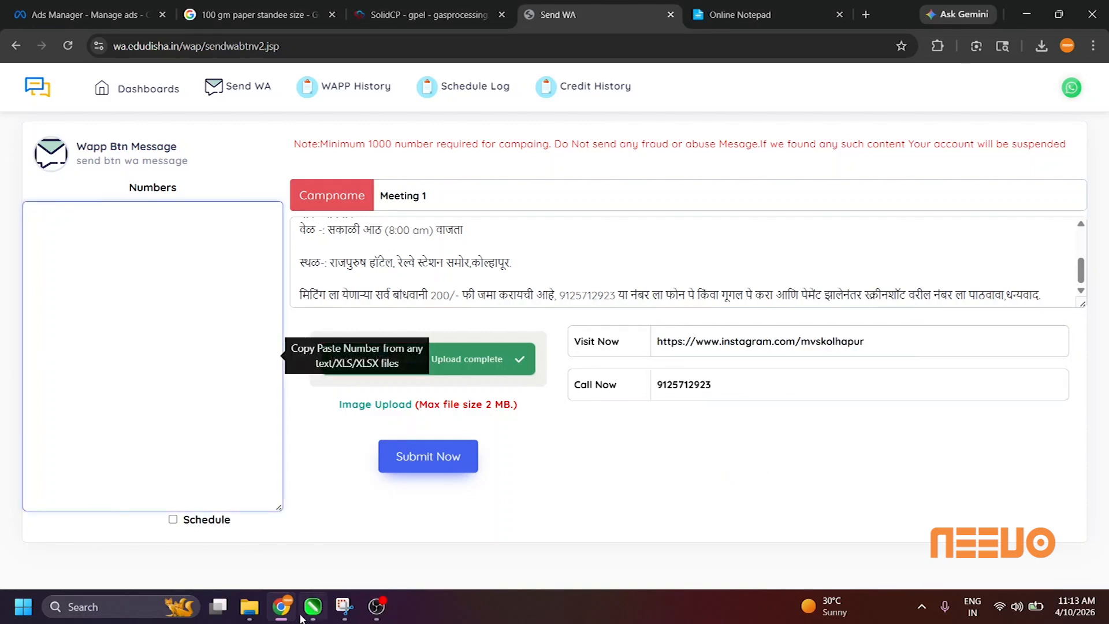
left_click(252, 611)
double_click(183, 146)
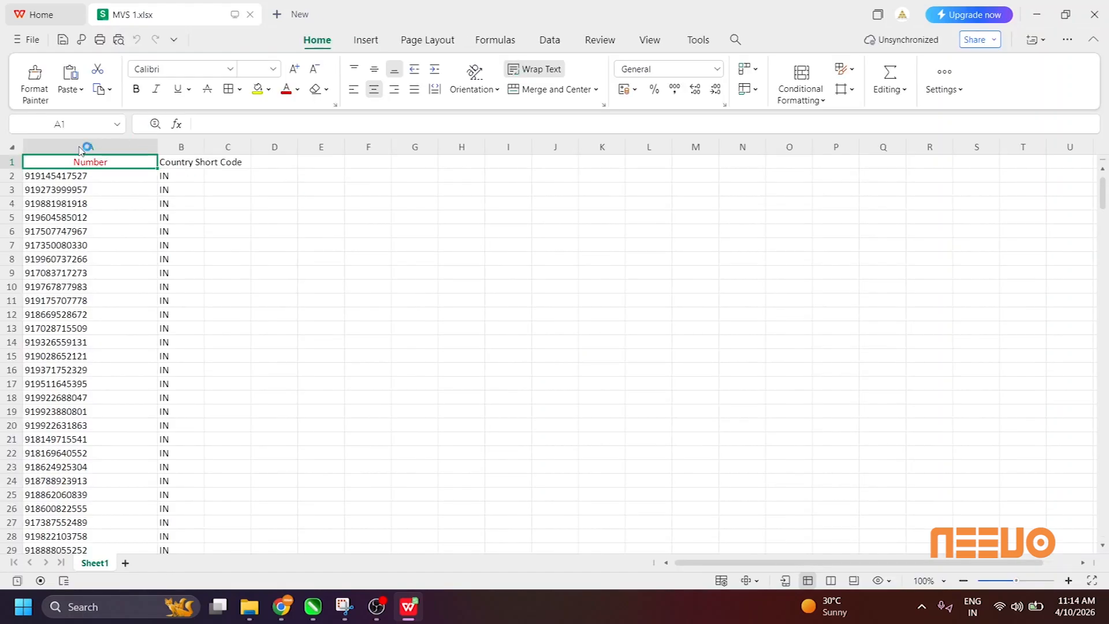
left_click(80, 146)
key("ctrl+c")
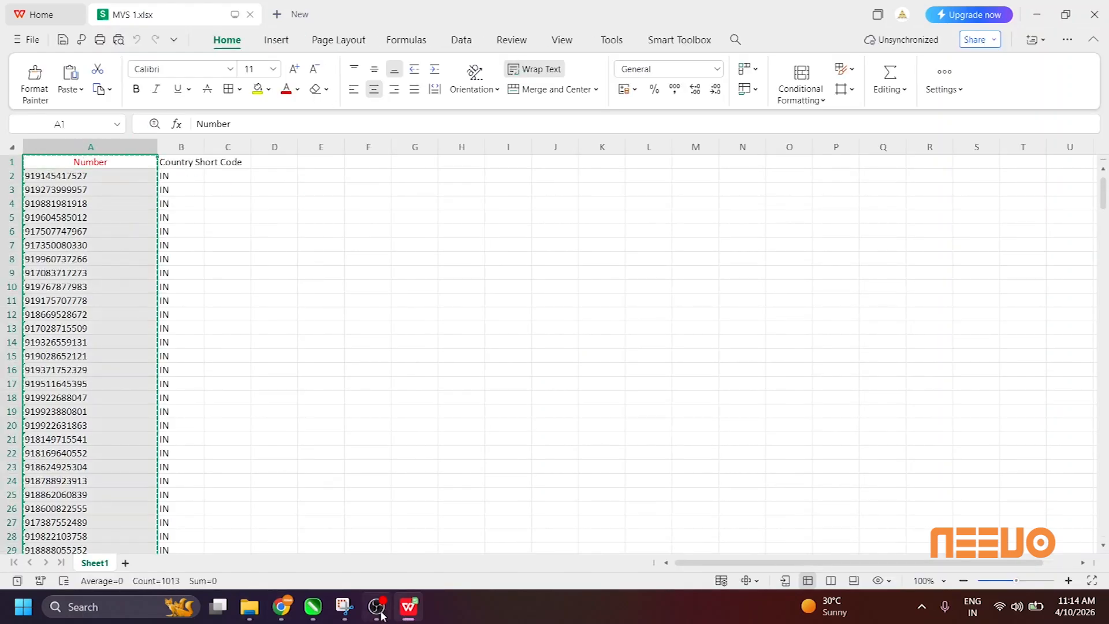
mouse_move(287, 610)
left_click(333, 519)
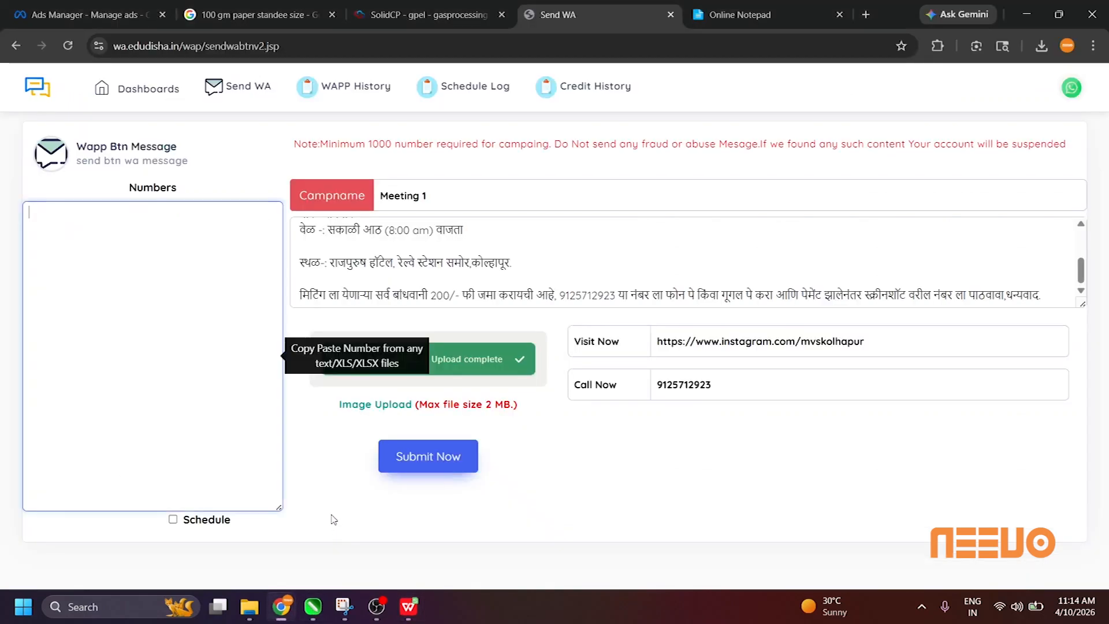
key("ctrl+v")
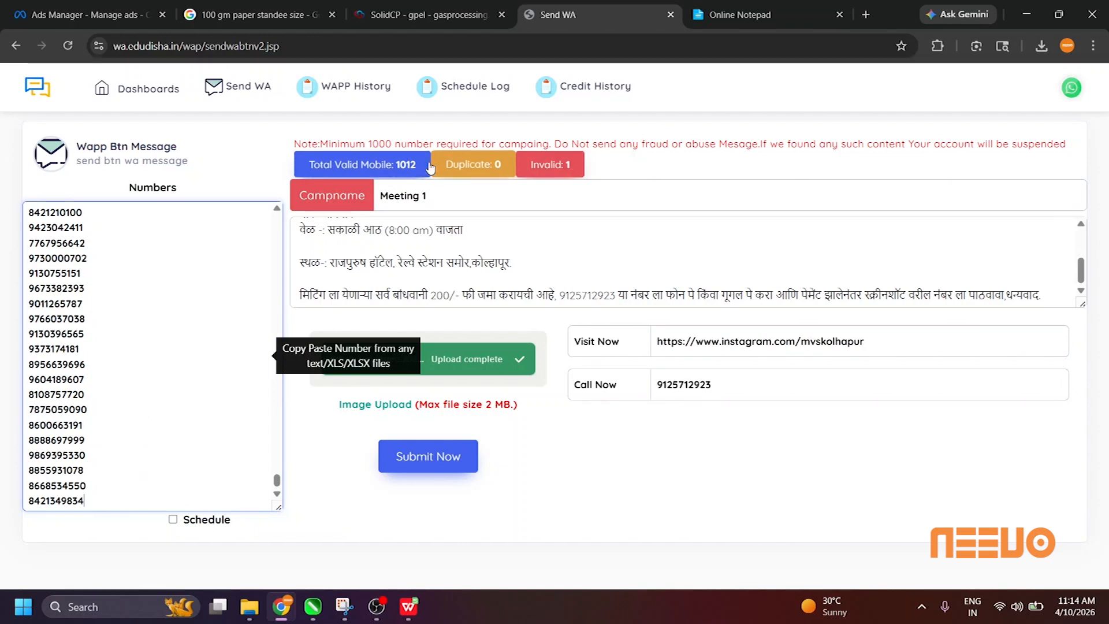
- Append the Number column of the MVS 2 workbook to the end of the Numbers list
left_click(249, 617)
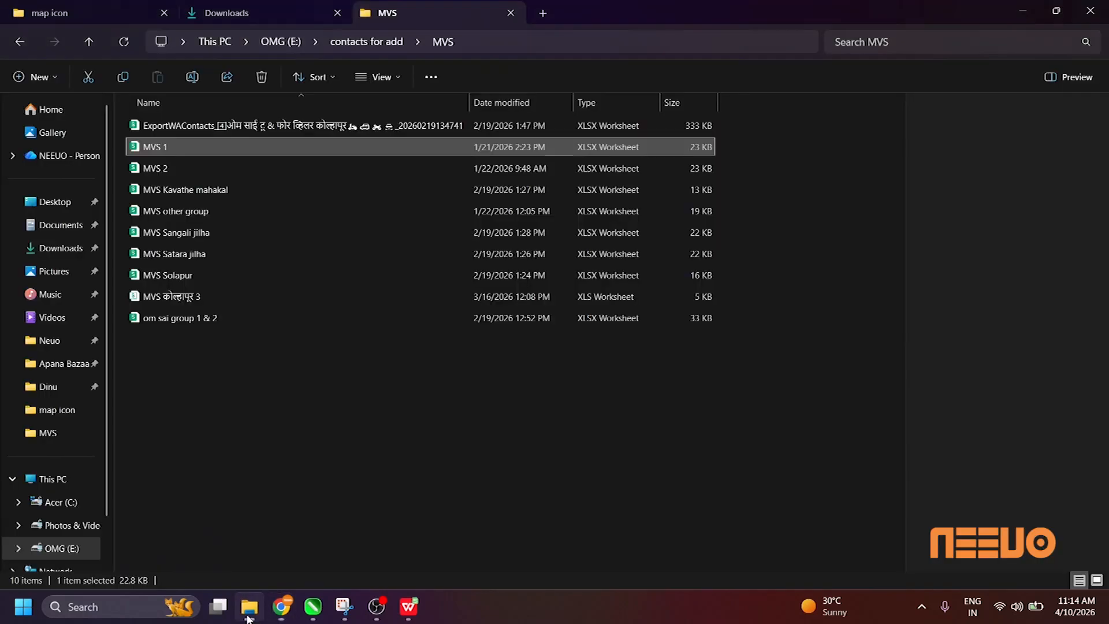
double_click(177, 168)
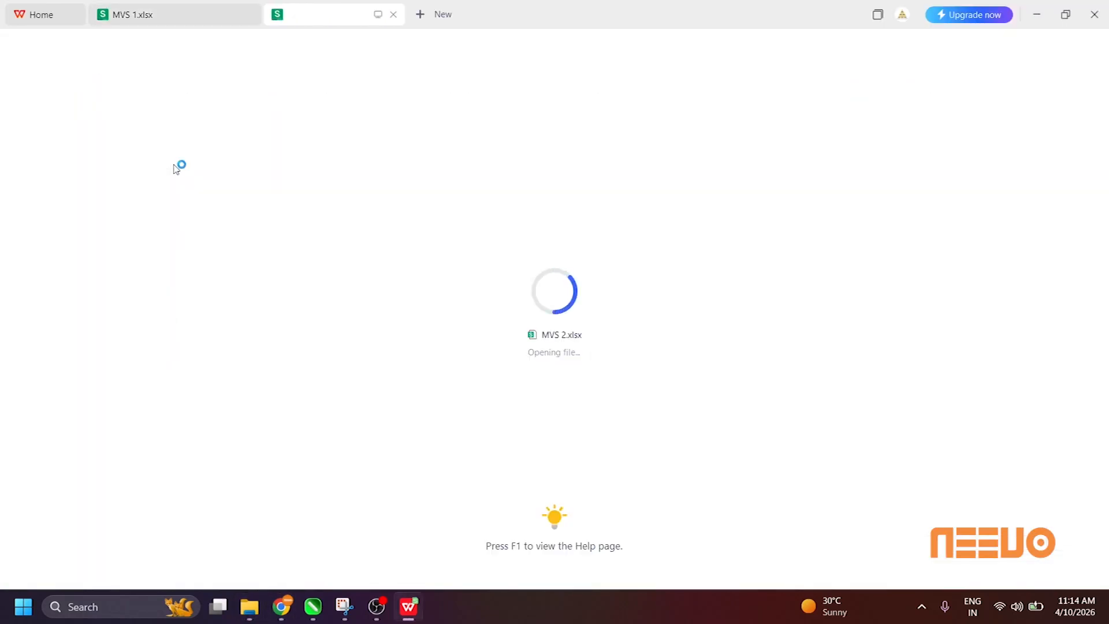
left_click(92, 145)
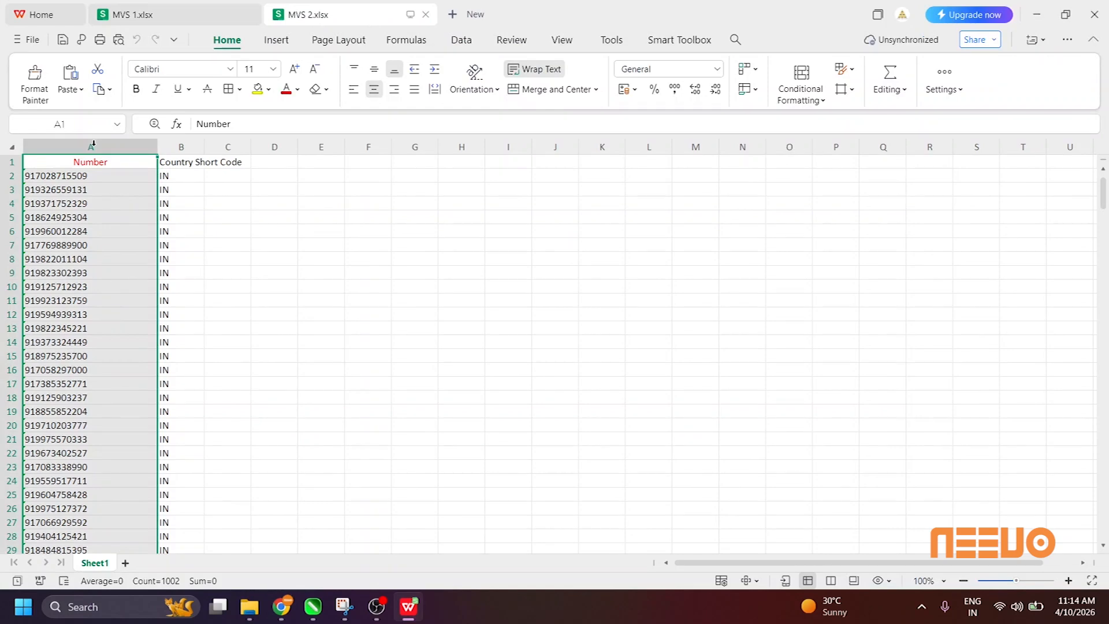
mouse_move(282, 606)
left_click(352, 526)
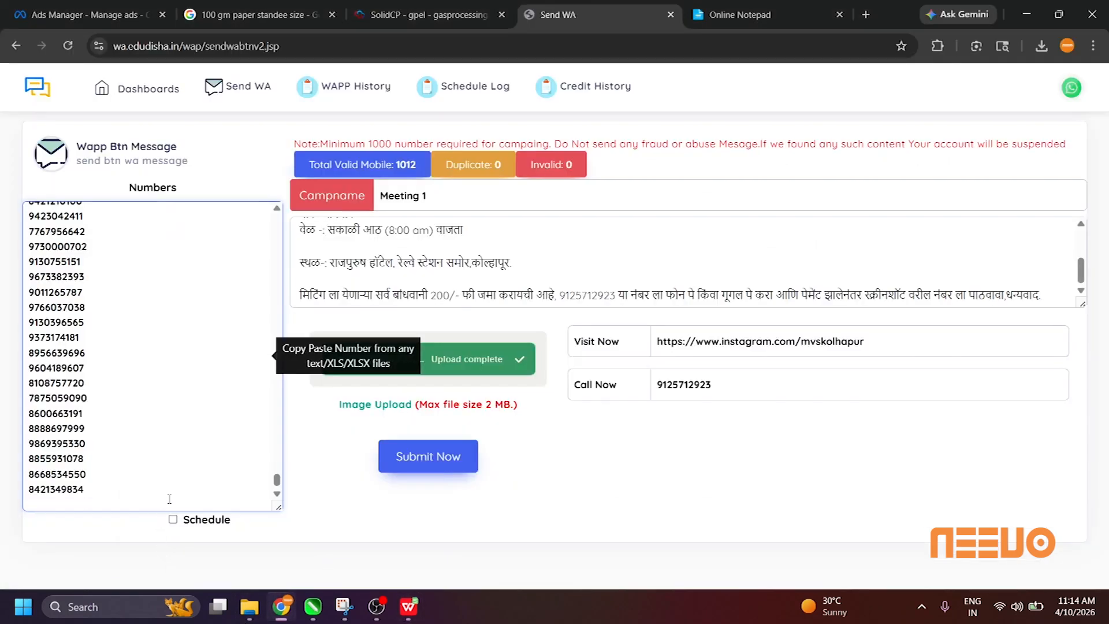
key("ctrl+v")
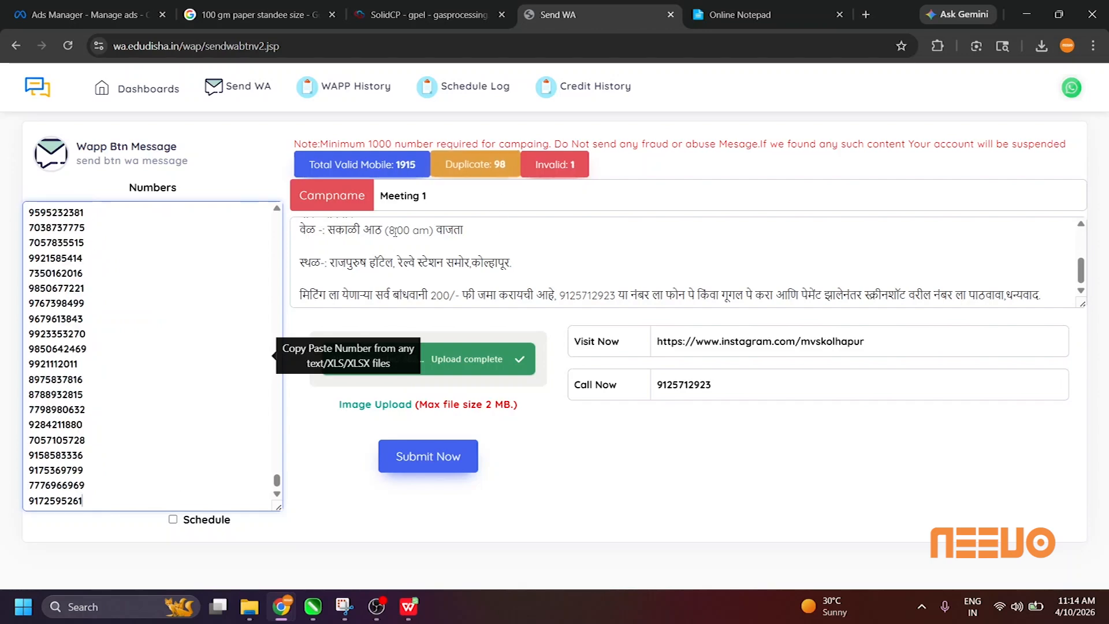
- Append the formatted phone column from the MVS कोल्हापूर 3 file on a new line in the Numbers list
mouse_move(249, 606)
left_click(223, 531)
double_click(179, 296)
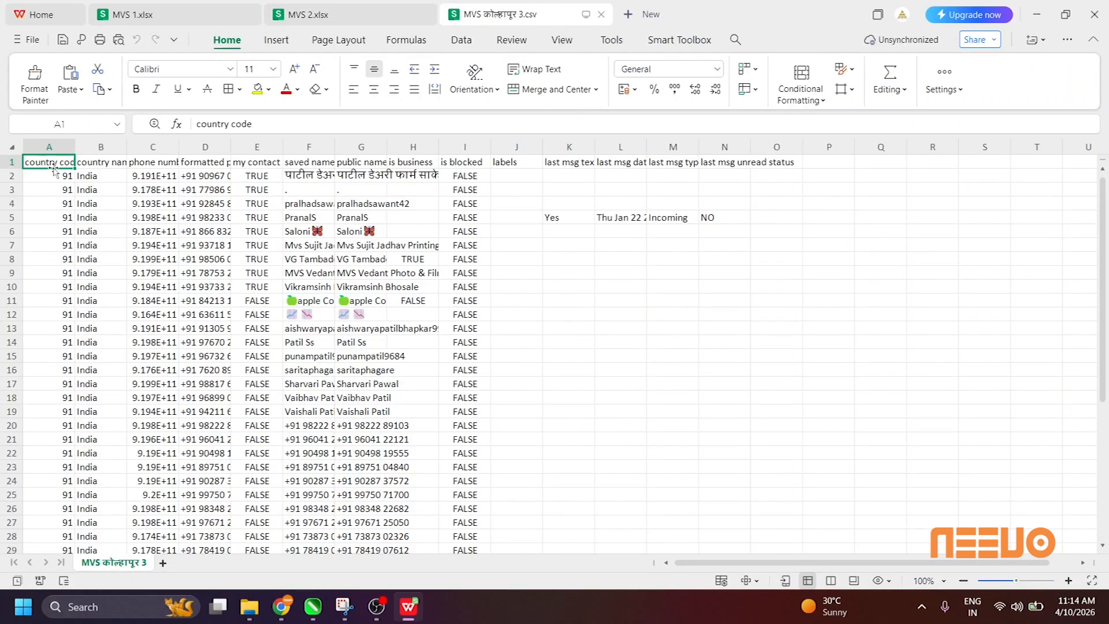
left_click(47, 145)
left_click(153, 148)
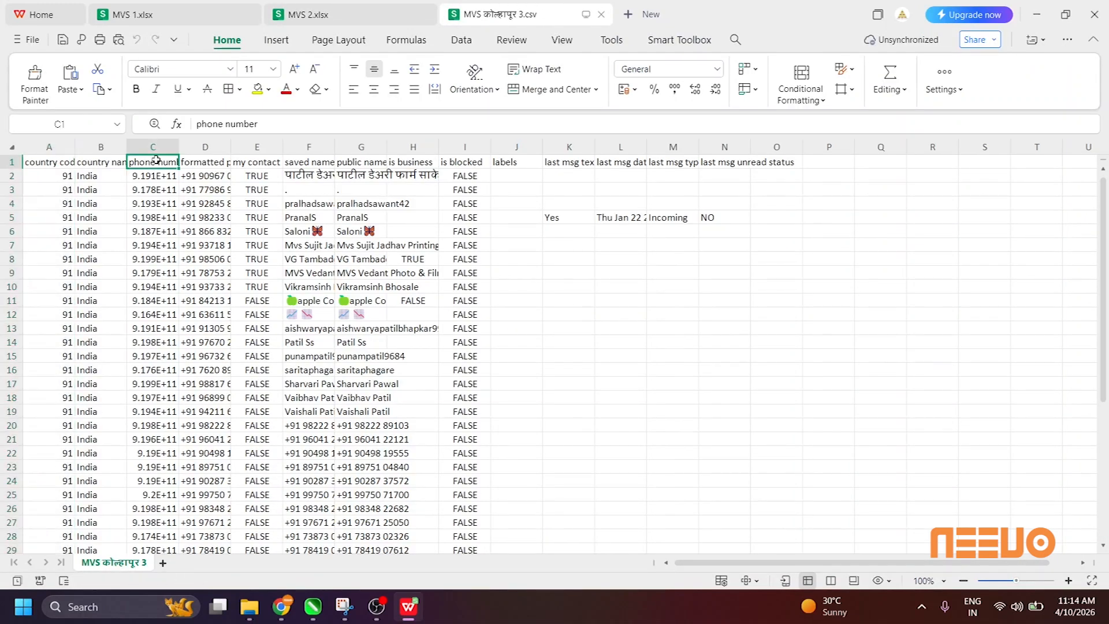
left_click(213, 147)
key("ctrl+c")
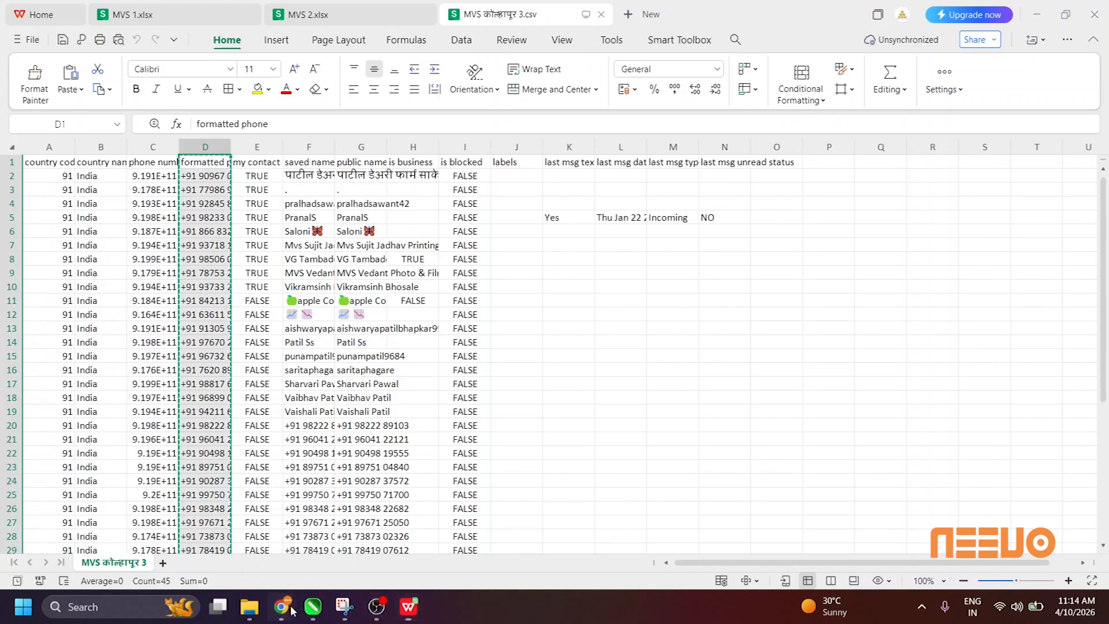
left_click(168, 500)
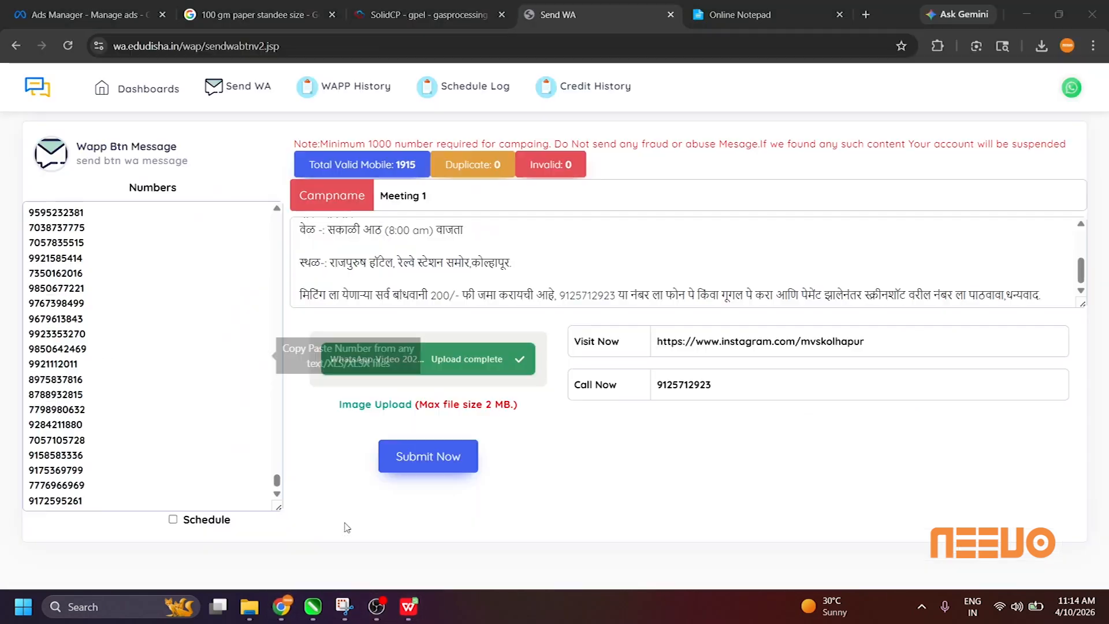
key("Return")
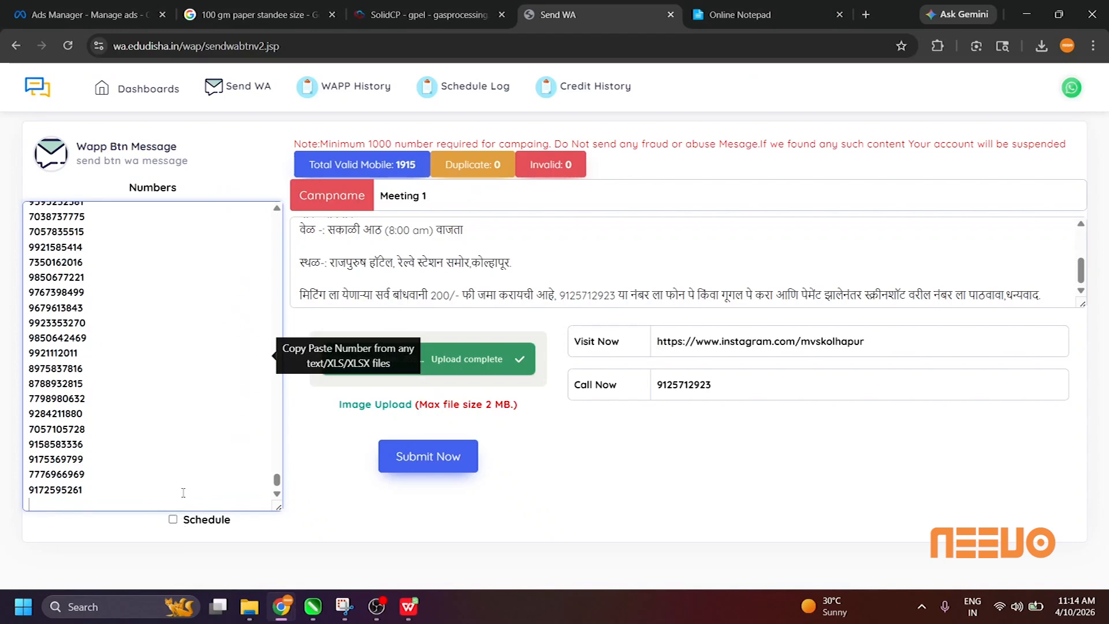
key("ctrl+v")
- Append the Number column of the MVS Sangali jilha workbook to the end of the Numbers list
left_click(252, 614)
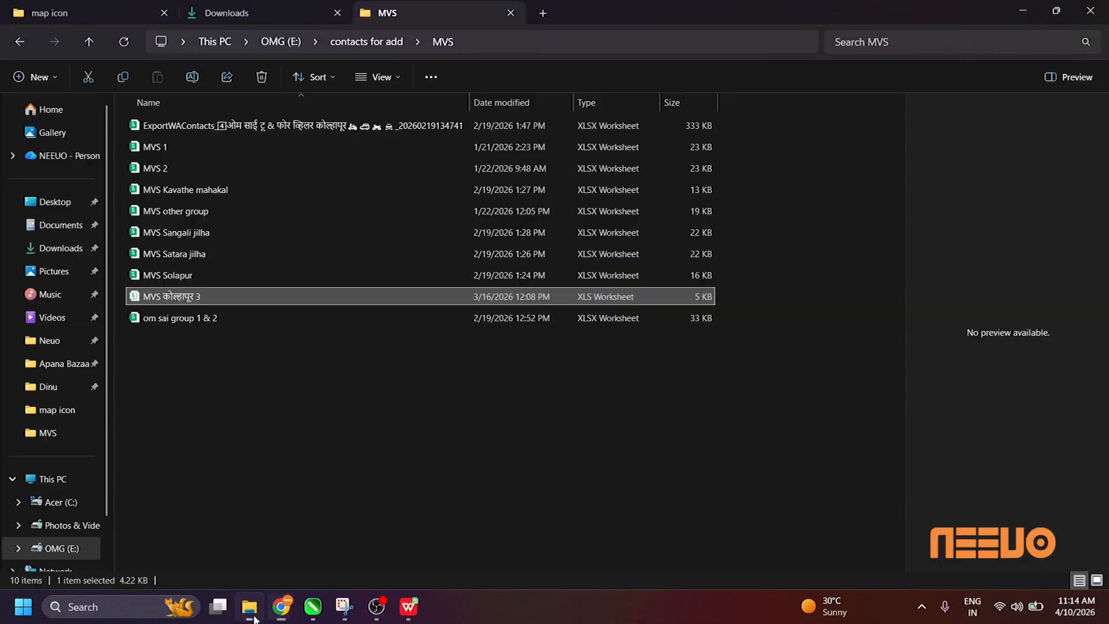
double_click(231, 234)
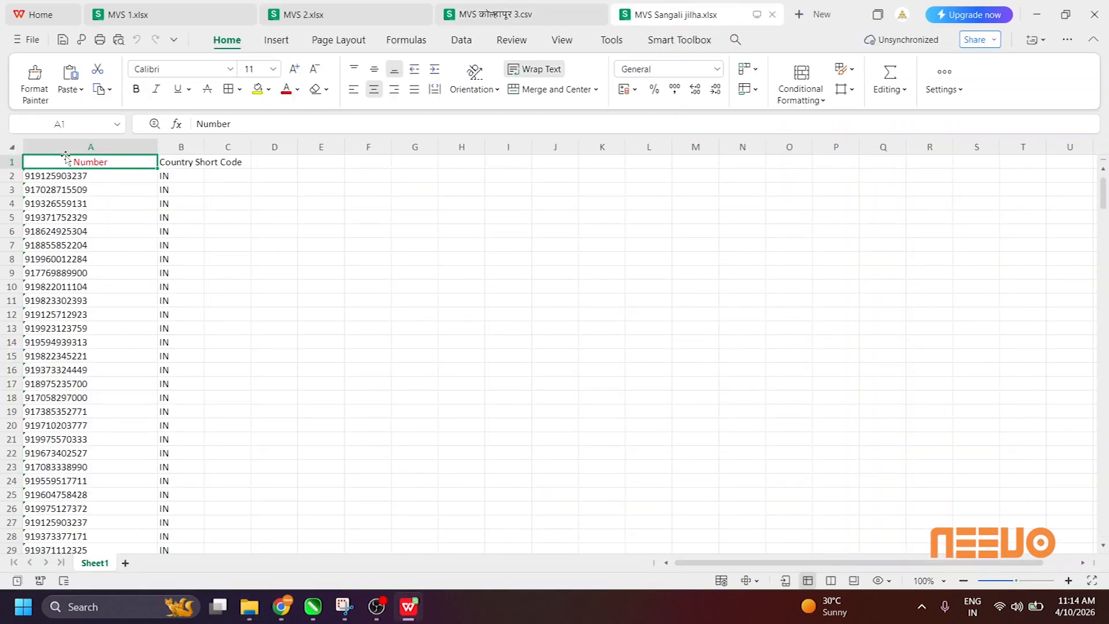
left_click(67, 154)
key("ctrl+c")
mouse_move(283, 612)
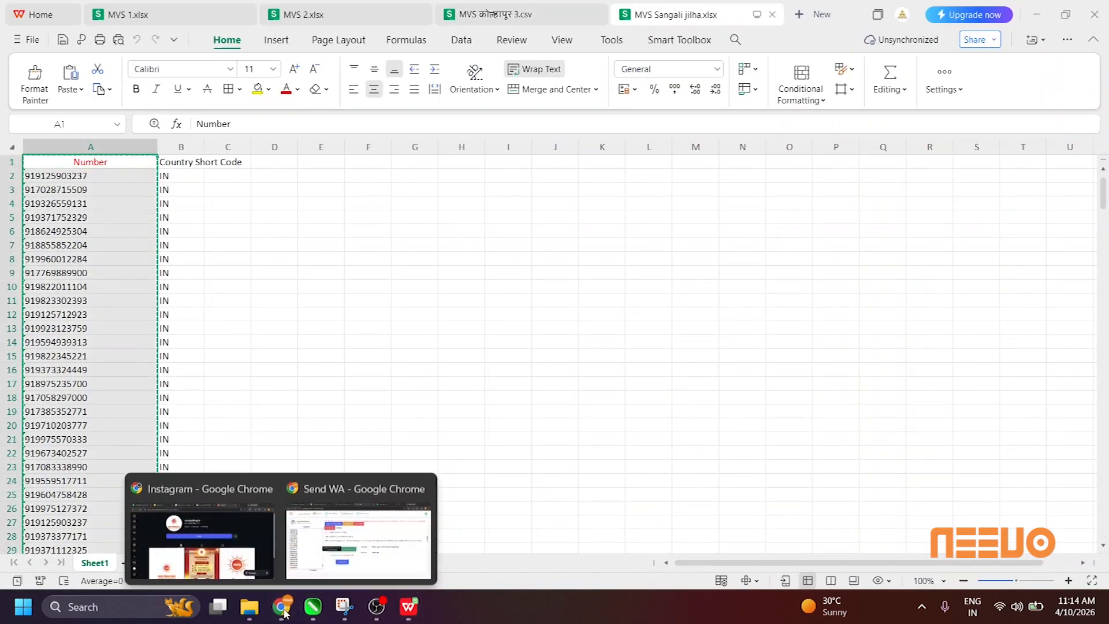
left_click(358, 519)
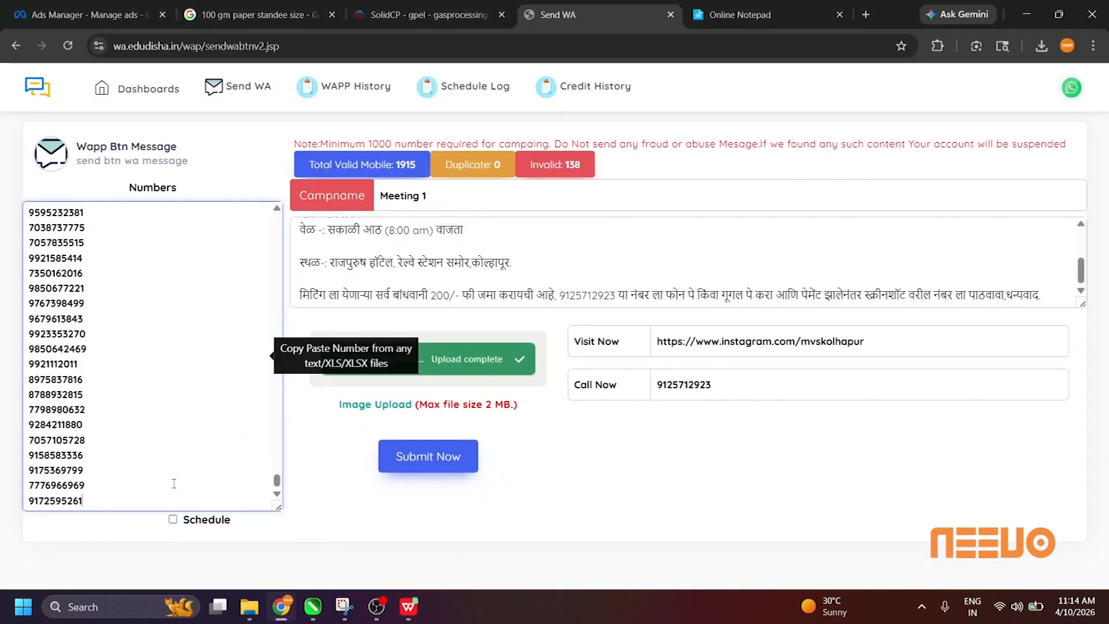
left_click(148, 506)
key("ctrl+v")
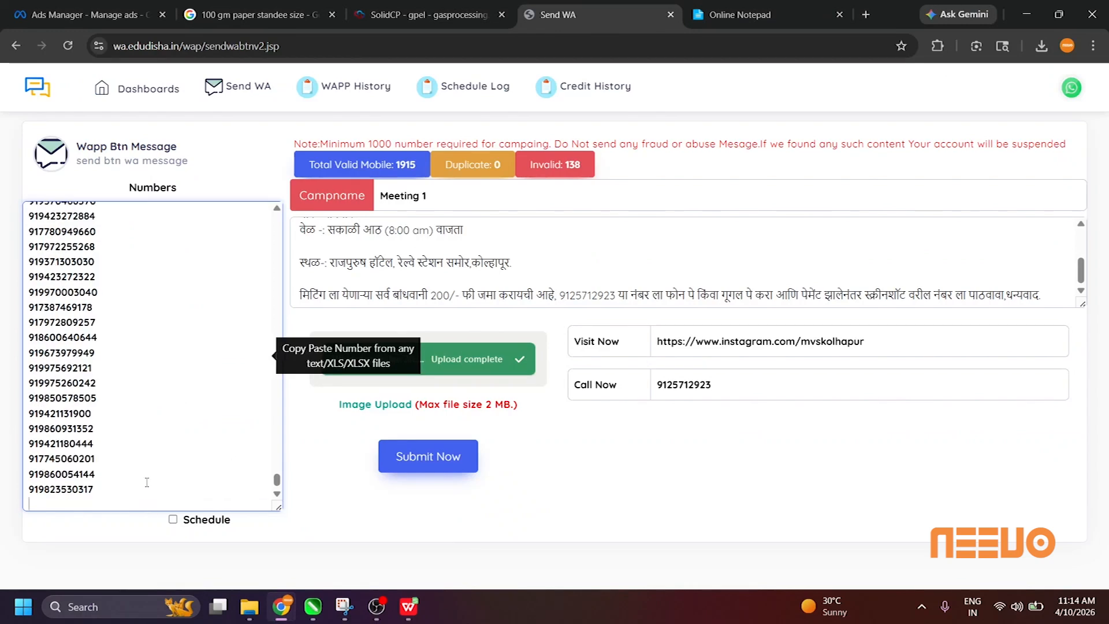
- Finish editing the Numbers list so its recipients are validated and cleared of duplicate and invalid entries
left_click(203, 446)
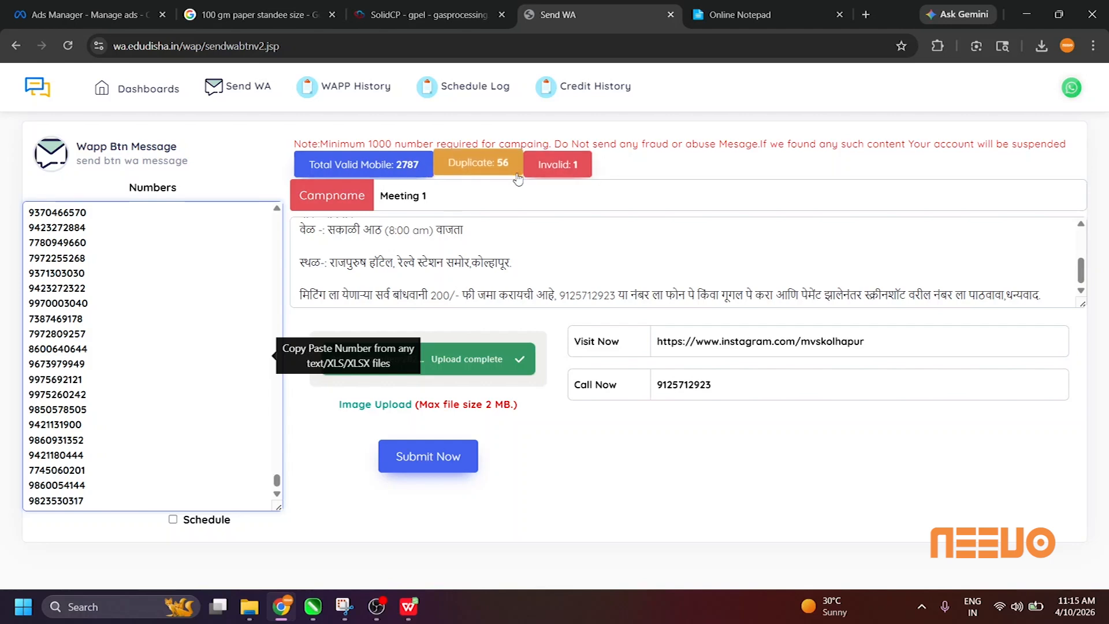
left_click(358, 517)
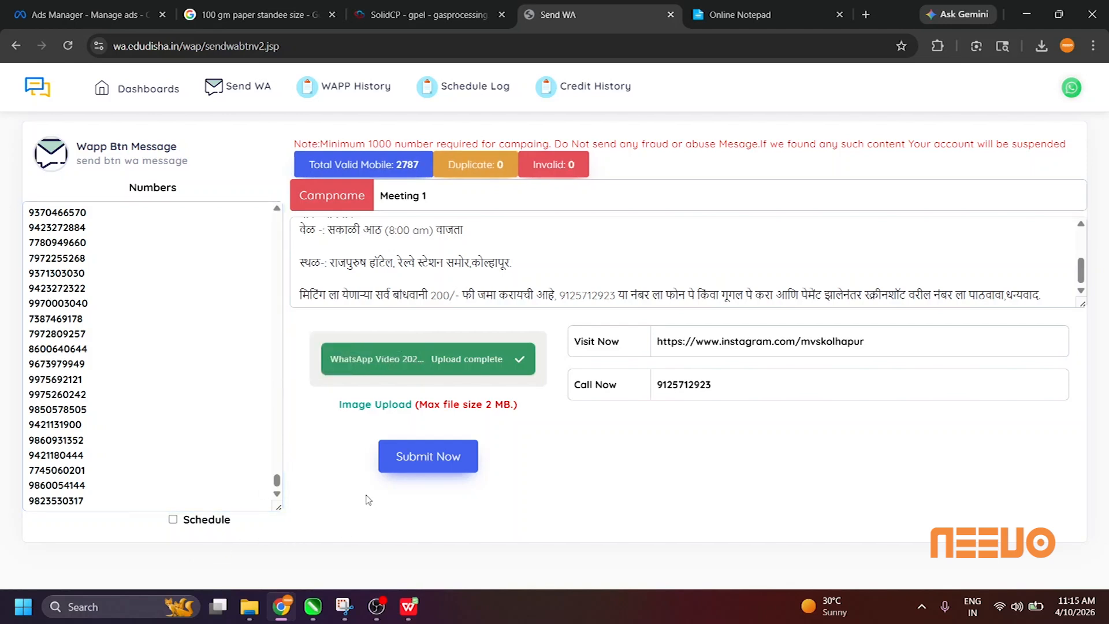
- Try scheduling the campaign for 16-04-2026 at 12:00 and turn scheduling back off
left_click(173, 520)
left_click(123, 534)
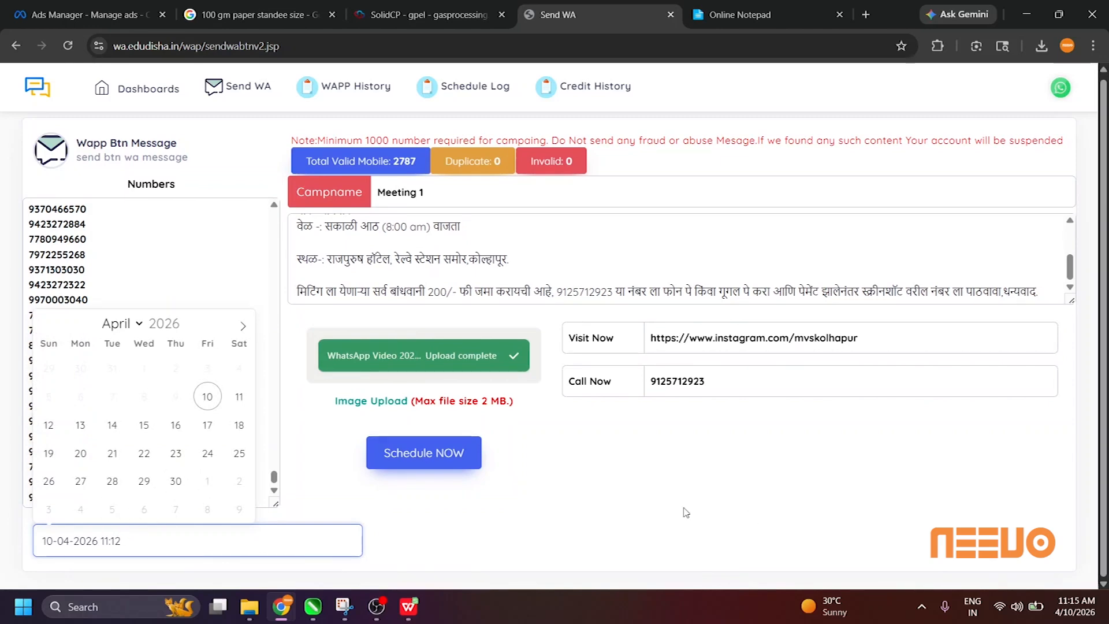
left_click(176, 424)
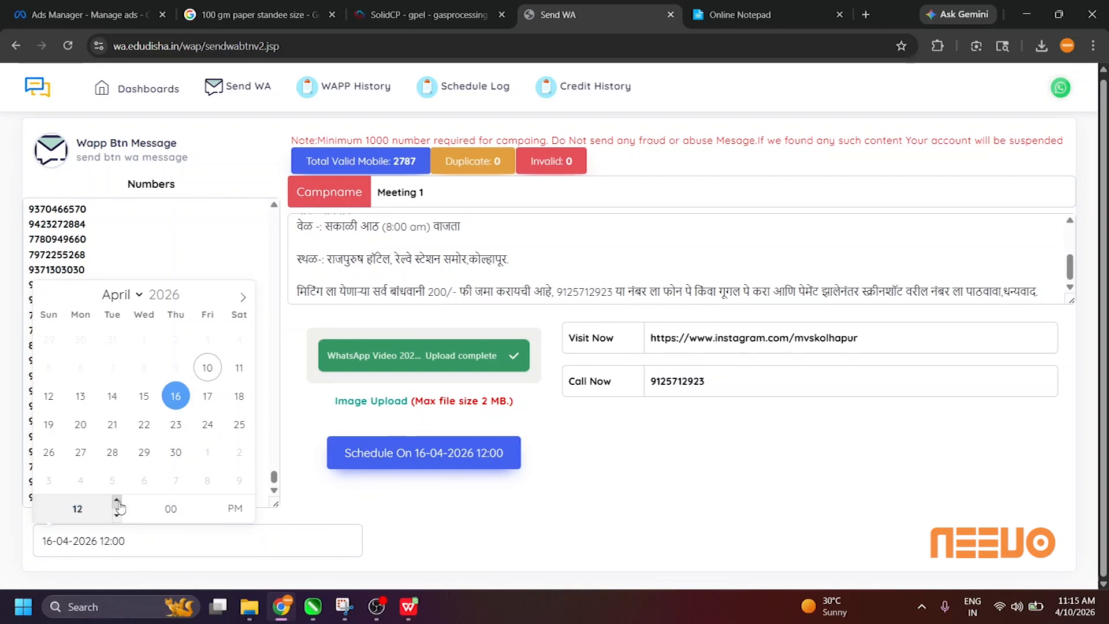
left_click(303, 512)
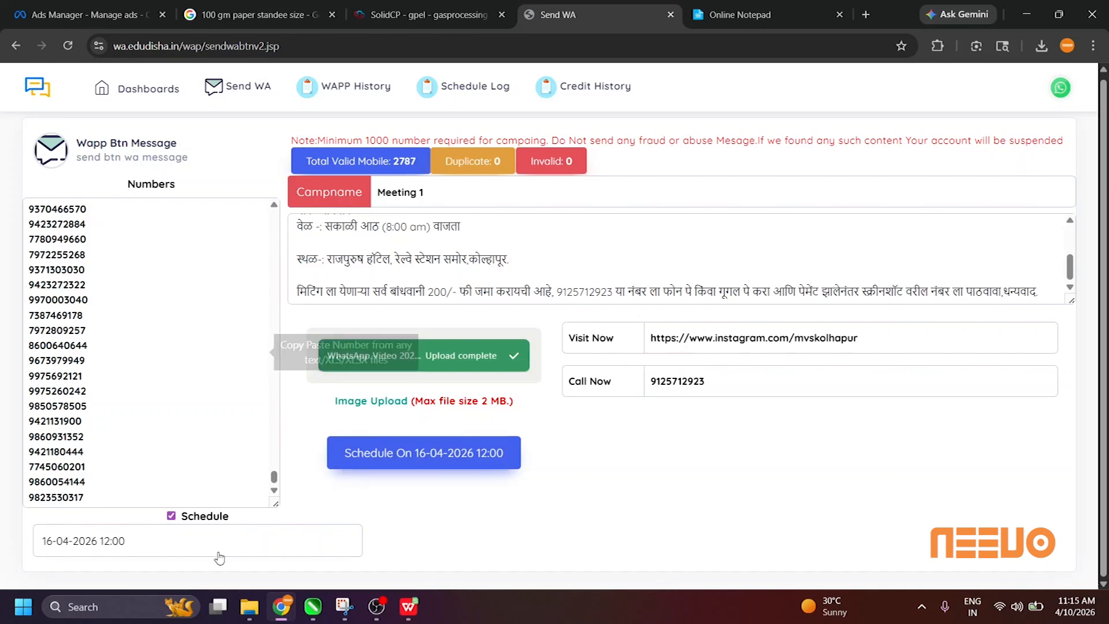
left_click(171, 516)
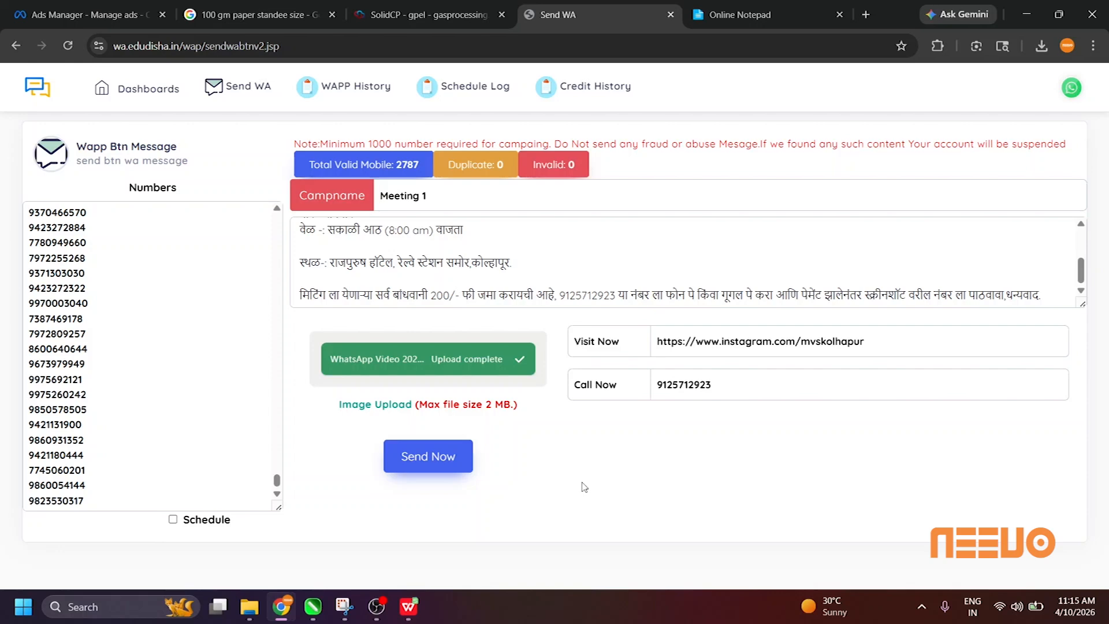
- Submit the Meeting 1 campaign for immediate sending and confirm the submission
left_click(439, 454)
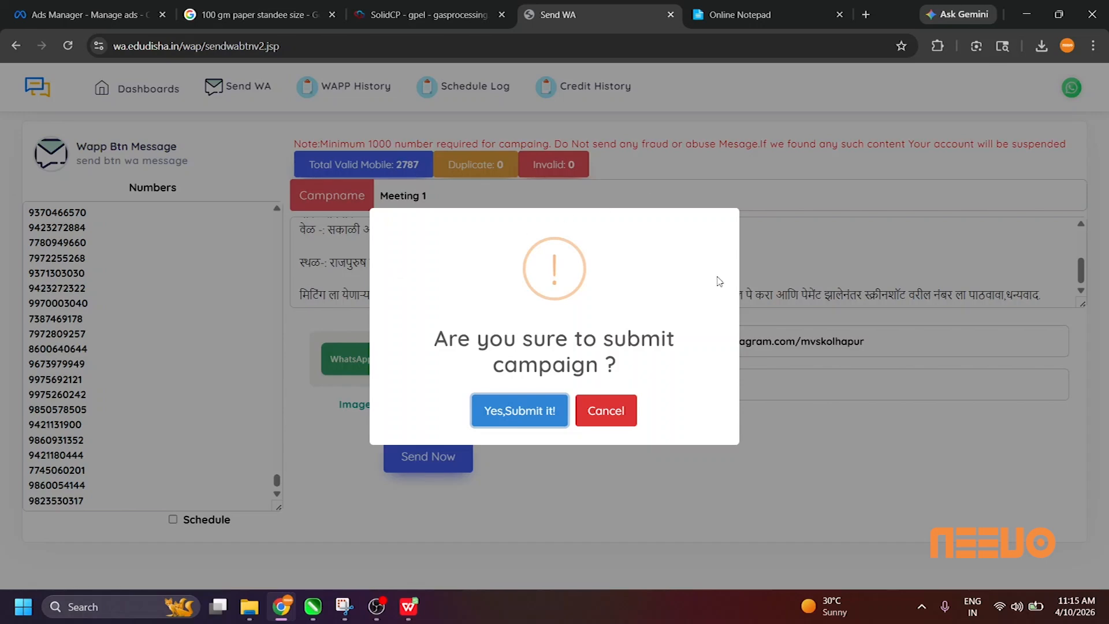
left_click(521, 411)
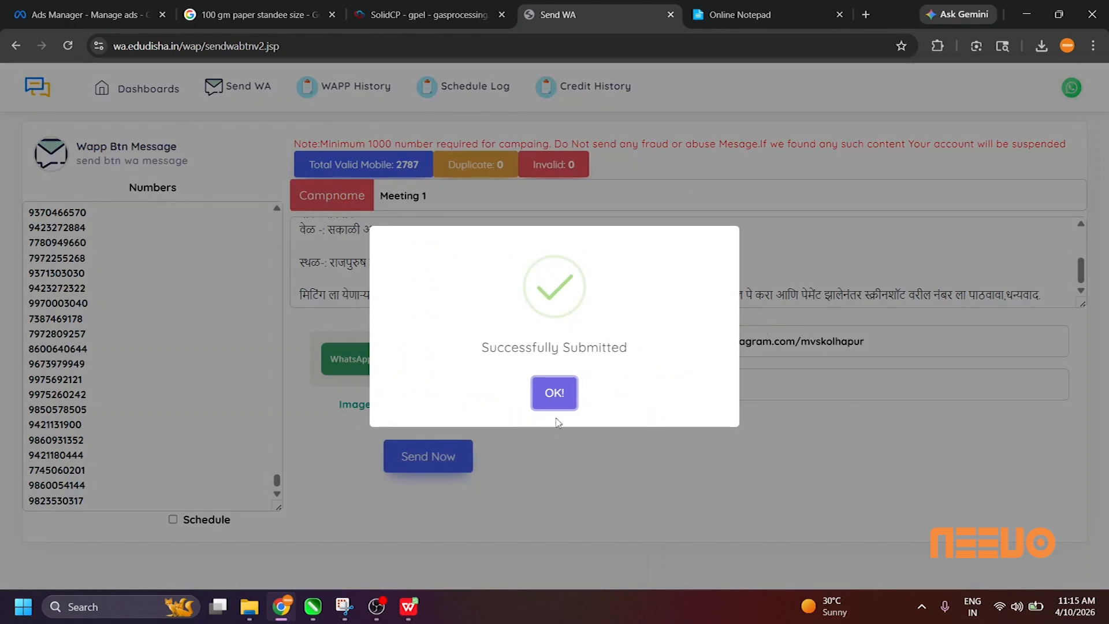
left_click(564, 394)
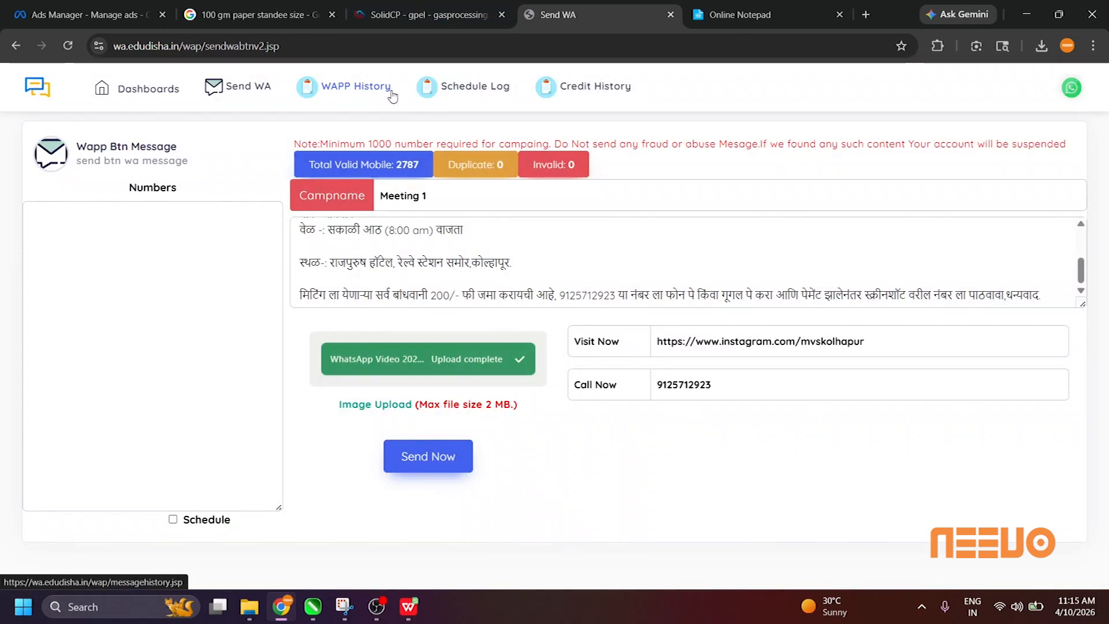
- Check the submitted campaign's status in the WhatsApp message history and the remaining button credits on the dashboard
left_click(342, 88)
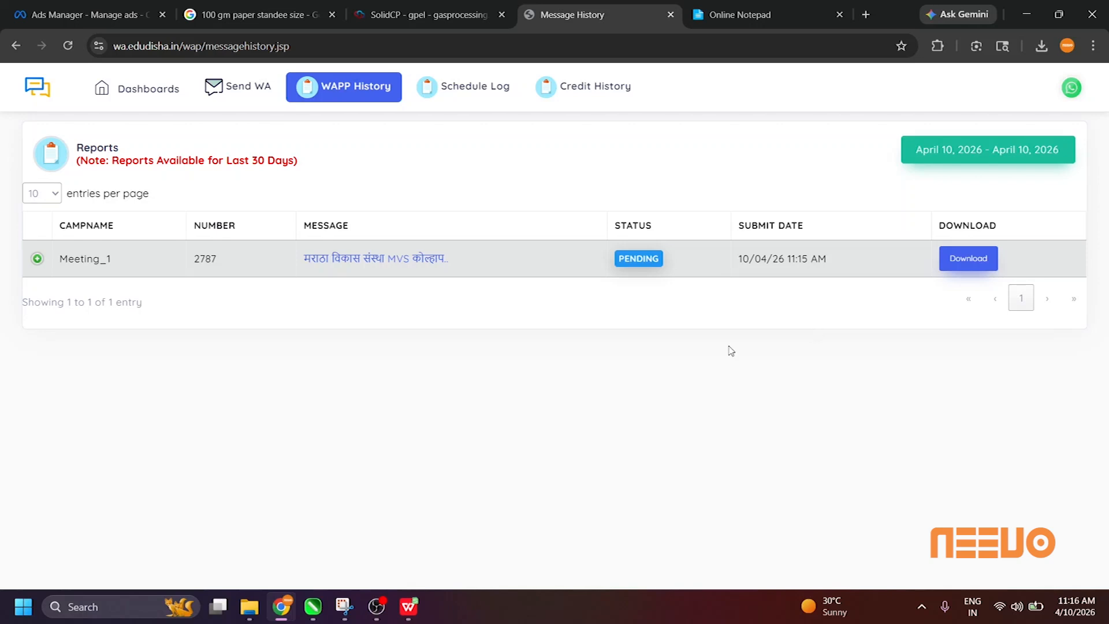
left_click(147, 101)
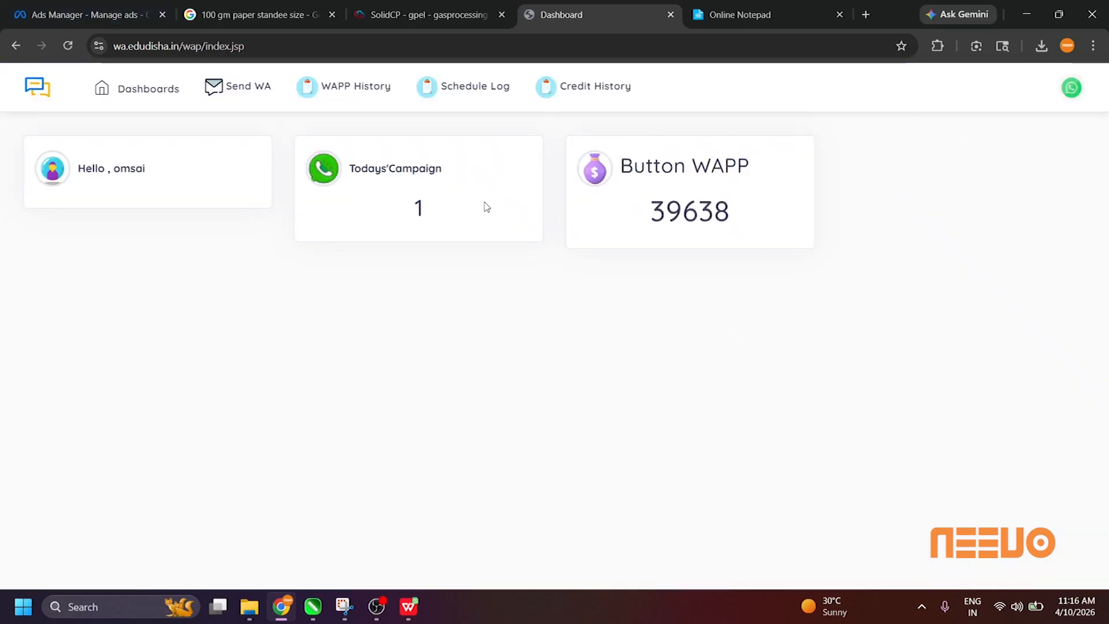